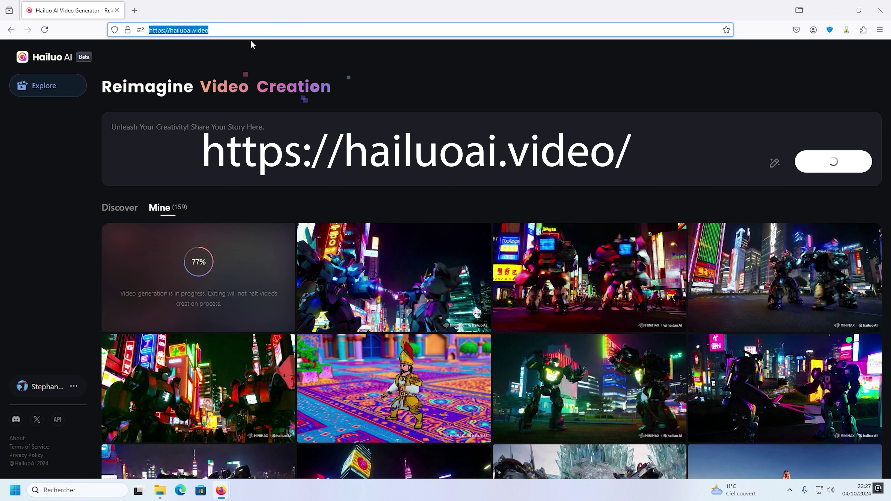
Browse the Discover gallery of community videos and preview several clips together with their prompts.
{"action": "left_click", "coordinate": [110, 207]}
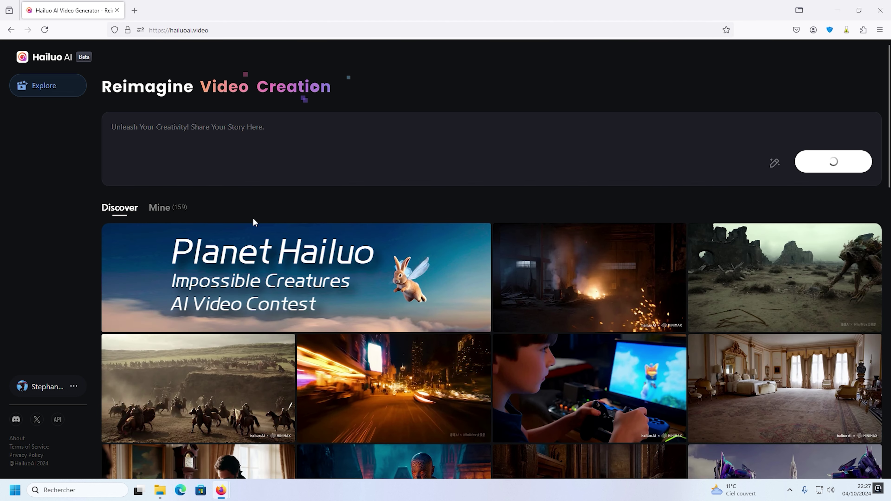
{"action": "scroll", "coordinate": [256, 218], "scroll_direction": "down", "scroll_amount": 9}
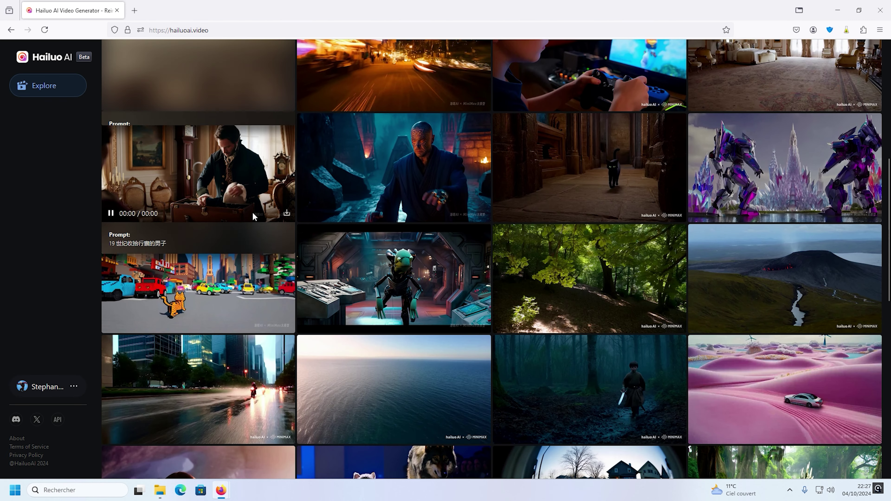
{"action": "mouse_move", "coordinate": [743, 190]}
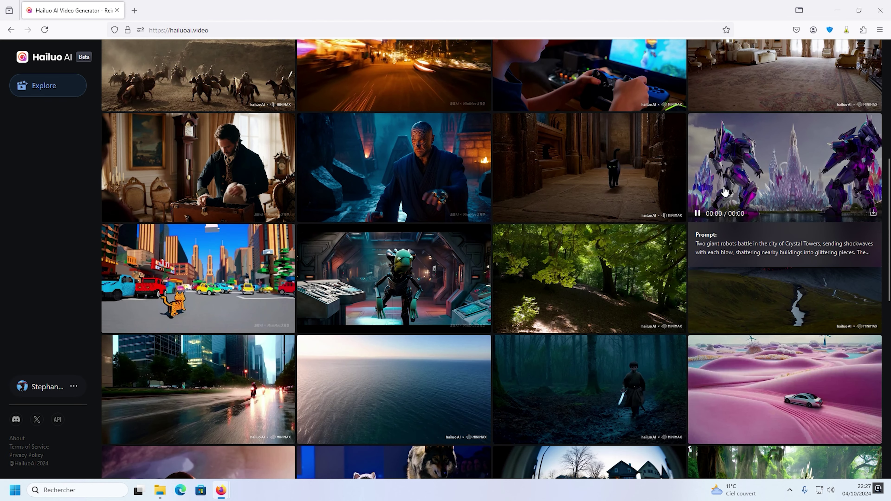
{"action": "mouse_move", "coordinate": [740, 267]}
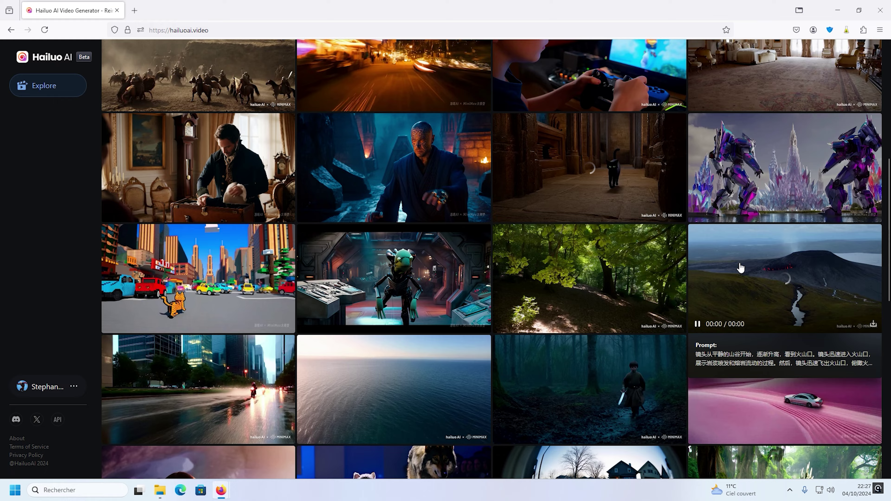
{"action": "scroll", "coordinate": [740, 268], "scroll_direction": "down", "scroll_amount": 4}
{"action": "mouse_move", "coordinate": [630, 250]}
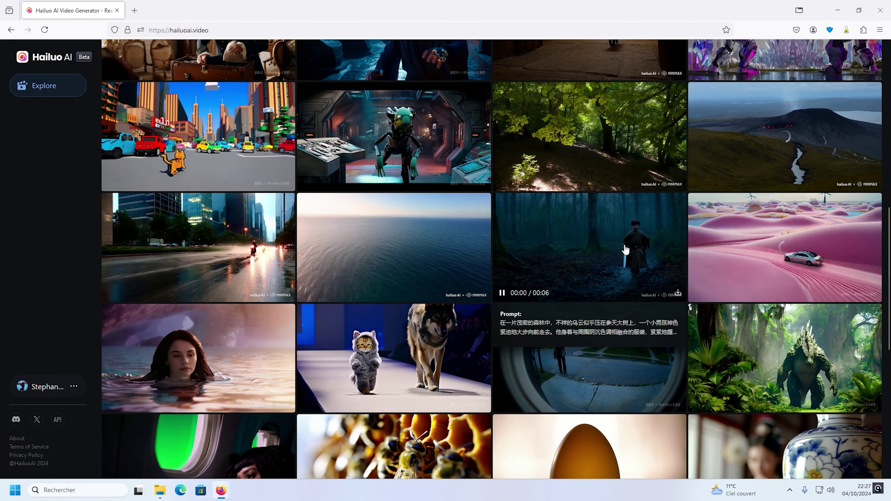
{"action": "scroll", "coordinate": [625, 250], "scroll_direction": "down", "scroll_amount": 4}
{"action": "mouse_move", "coordinate": [410, 199]}
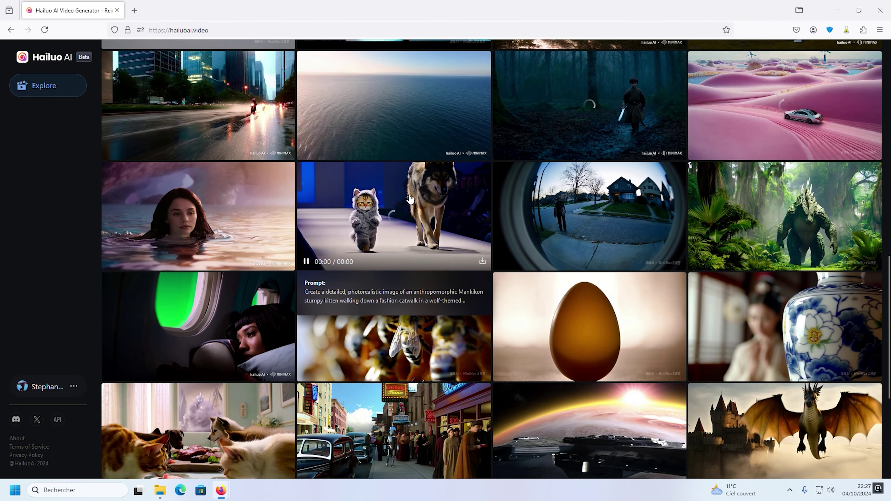
{"action": "scroll", "coordinate": [409, 199], "scroll_direction": "up", "scroll_amount": 12}
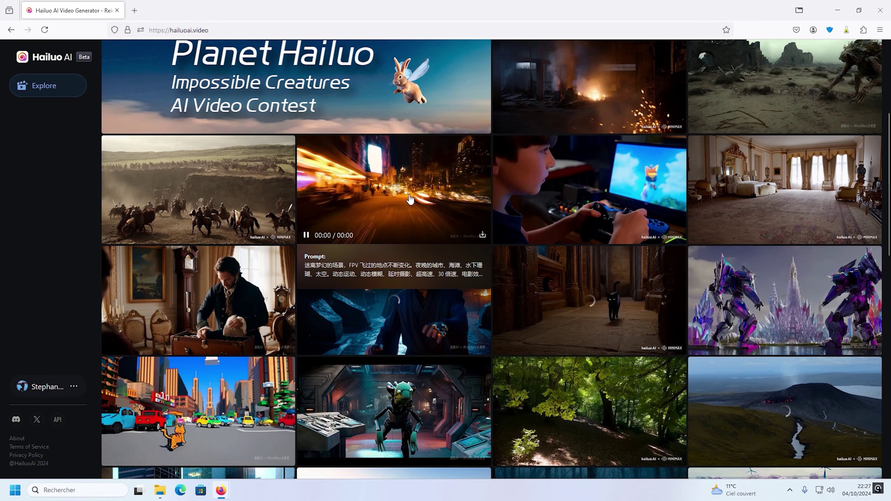
{"action": "scroll", "coordinate": [409, 199], "scroll_direction": "up", "scroll_amount": 3}
Look through the account's own generated videos down to the oldest ones, previewing some clips and their prompts.
{"action": "left_click", "coordinate": [168, 118]}
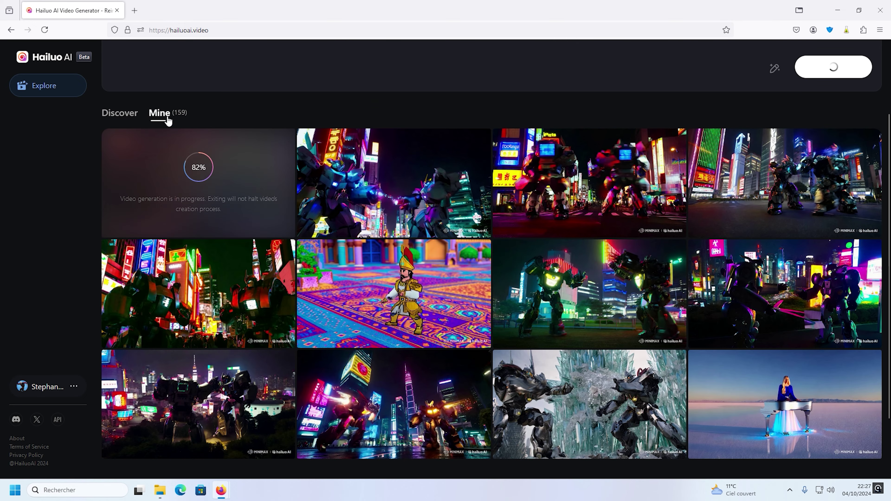
{"action": "mouse_move", "coordinate": [345, 183]}
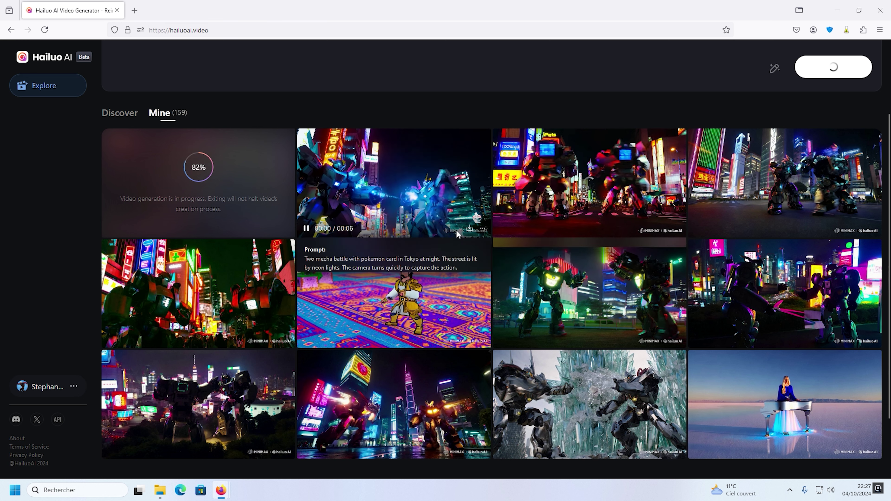
{"action": "scroll", "coordinate": [453, 231], "scroll_direction": "down", "scroll_amount": 2}
{"action": "scroll", "coordinate": [185, 96], "scroll_direction": "up", "scroll_amount": 1}
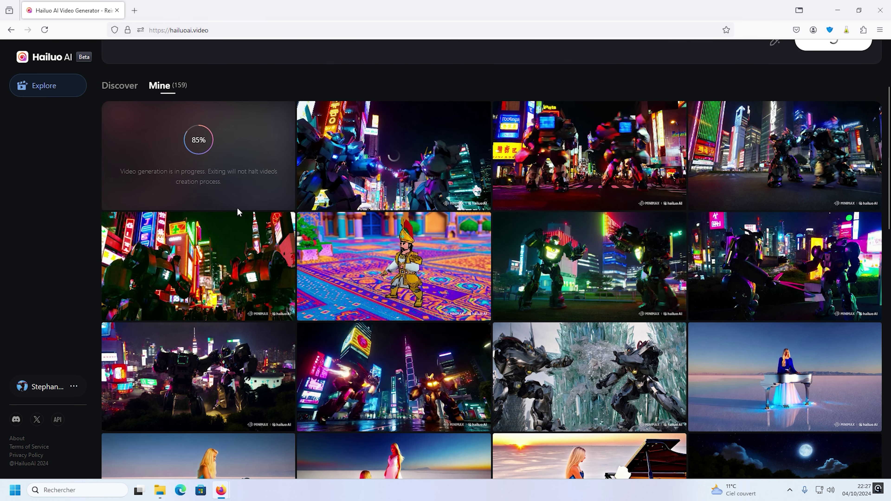
{"action": "scroll", "coordinate": [239, 211], "scroll_direction": "down", "scroll_amount": 12}
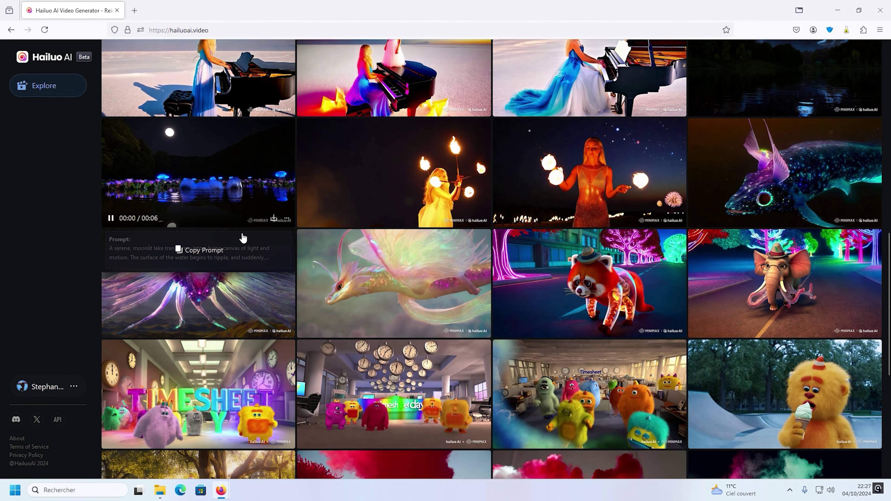
{"action": "scroll", "coordinate": [243, 238], "scroll_direction": "down", "scroll_amount": 4}
{"action": "scroll", "coordinate": [242, 239], "scroll_direction": "down", "scroll_amount": 4}
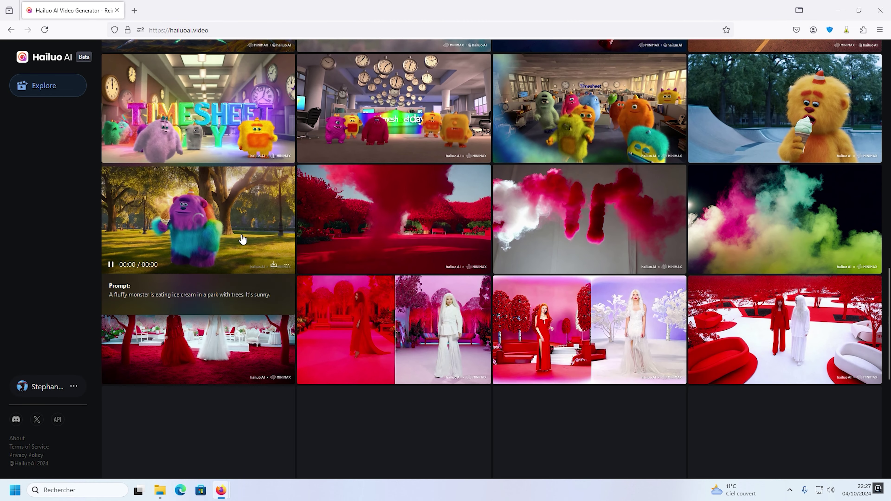
{"action": "scroll", "coordinate": [243, 239], "scroll_direction": "down", "scroll_amount": 8}
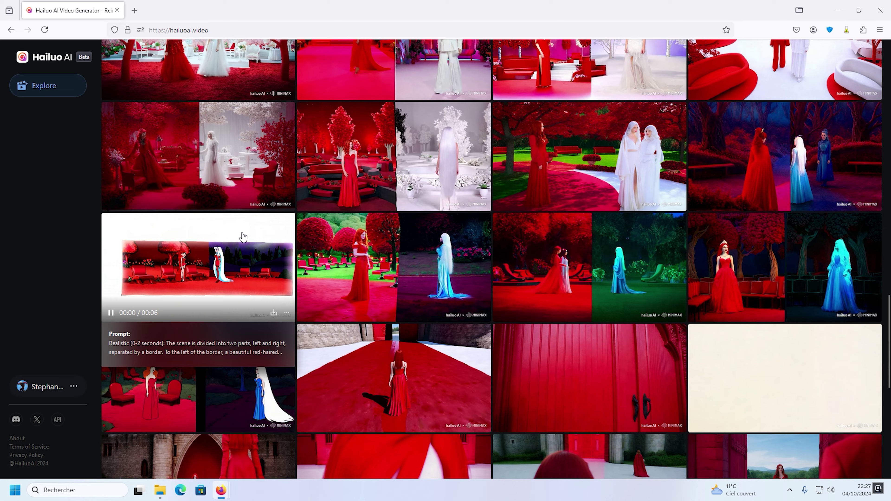
{"action": "scroll", "coordinate": [243, 237], "scroll_direction": "down", "scroll_amount": 8}
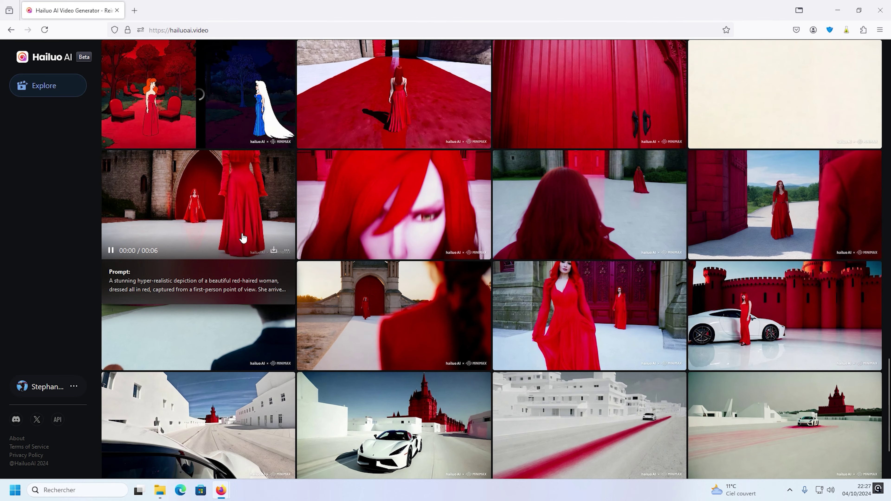
{"action": "scroll", "coordinate": [242, 238], "scroll_direction": "down", "scroll_amount": 15}
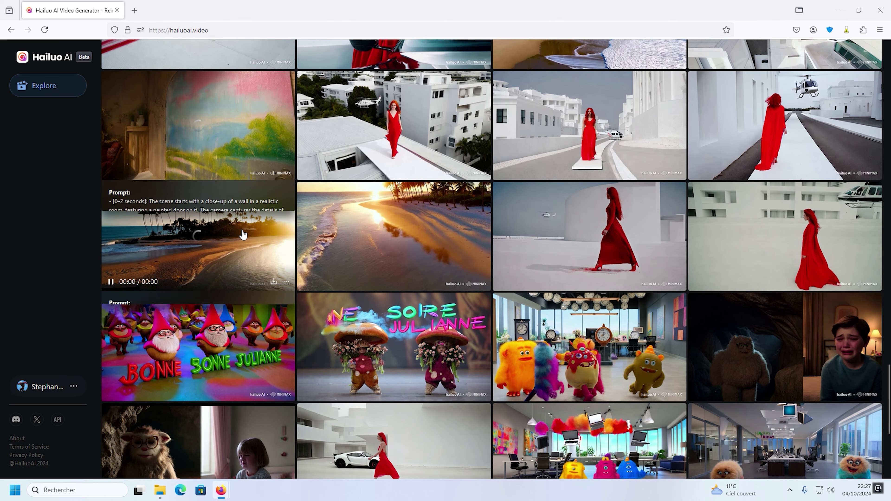
{"action": "scroll", "coordinate": [243, 235], "scroll_direction": "down", "scroll_amount": 15}
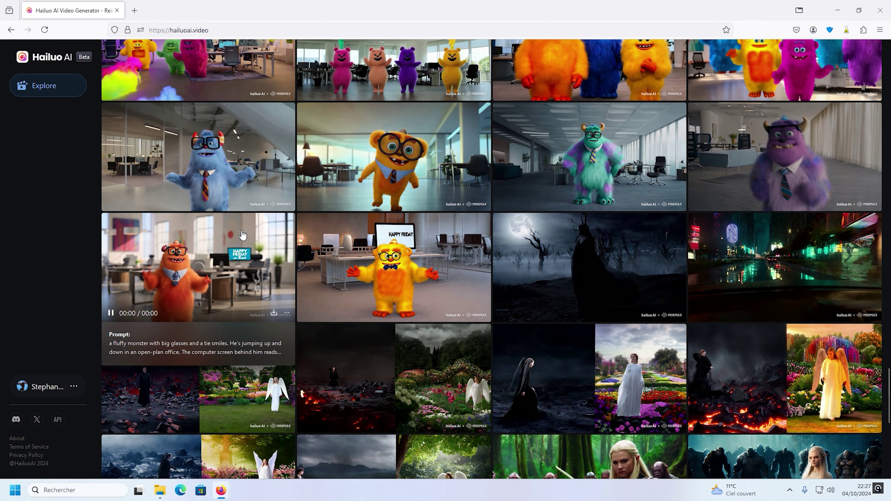
{"action": "scroll", "coordinate": [243, 234], "scroll_direction": "down", "scroll_amount": 11}
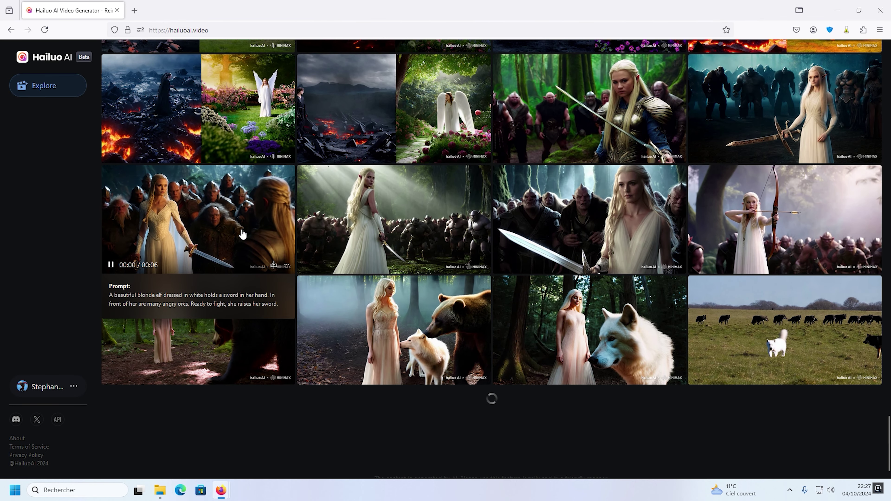
{"action": "scroll", "coordinate": [243, 235], "scroll_direction": "down", "scroll_amount": 8}
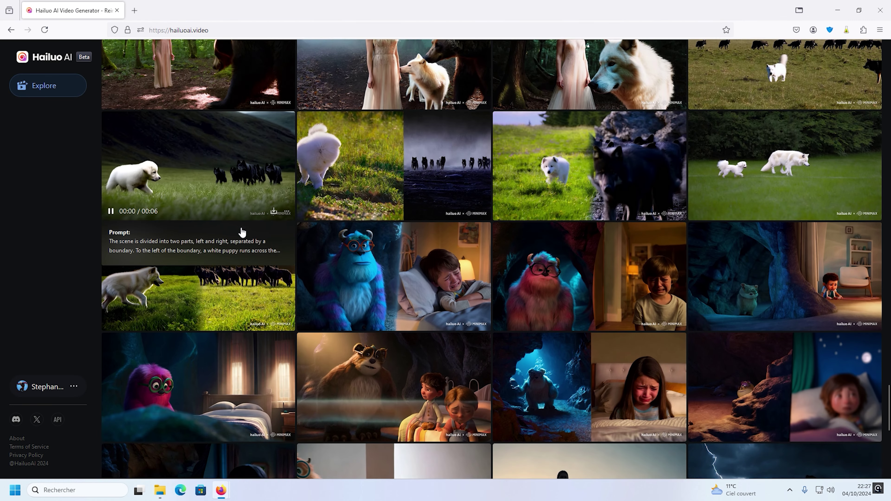
{"action": "scroll", "coordinate": [242, 231], "scroll_direction": "down", "scroll_amount": 2}
{"action": "mouse_move", "coordinate": [399, 227]}
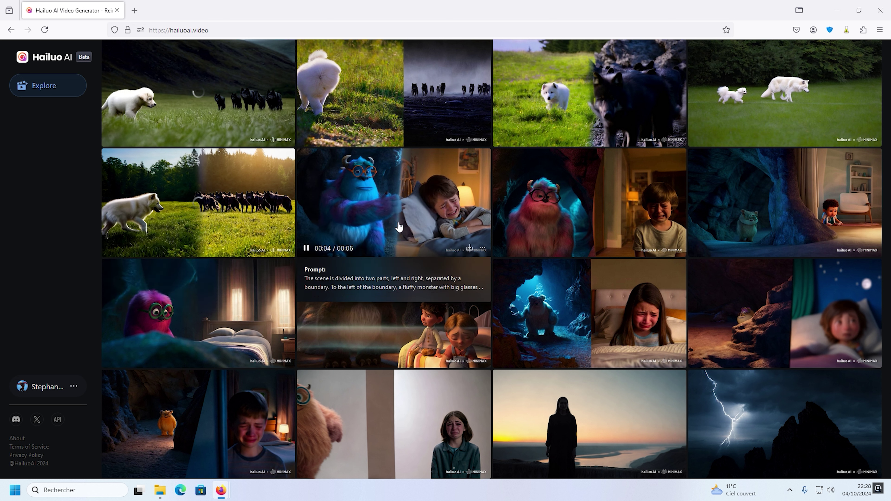
{"action": "scroll", "coordinate": [399, 227], "scroll_direction": "down", "scroll_amount": 6}
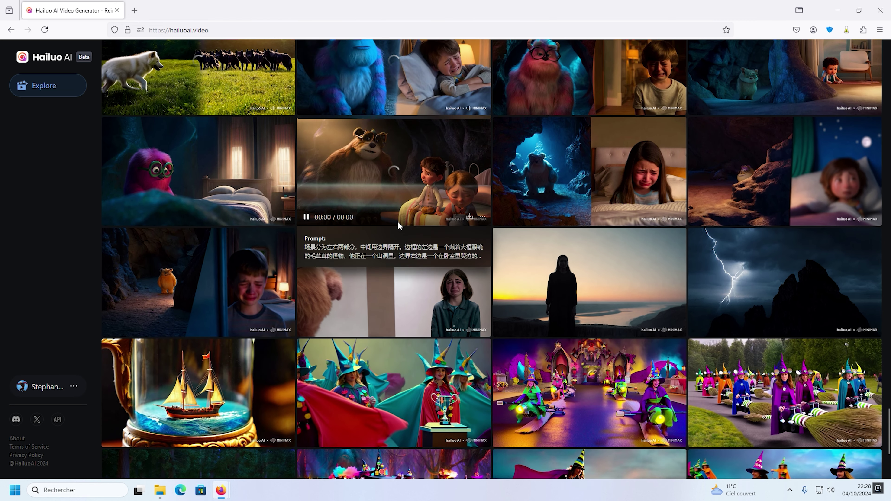
{"action": "scroll", "coordinate": [381, 216], "scroll_direction": "down", "scroll_amount": 5}
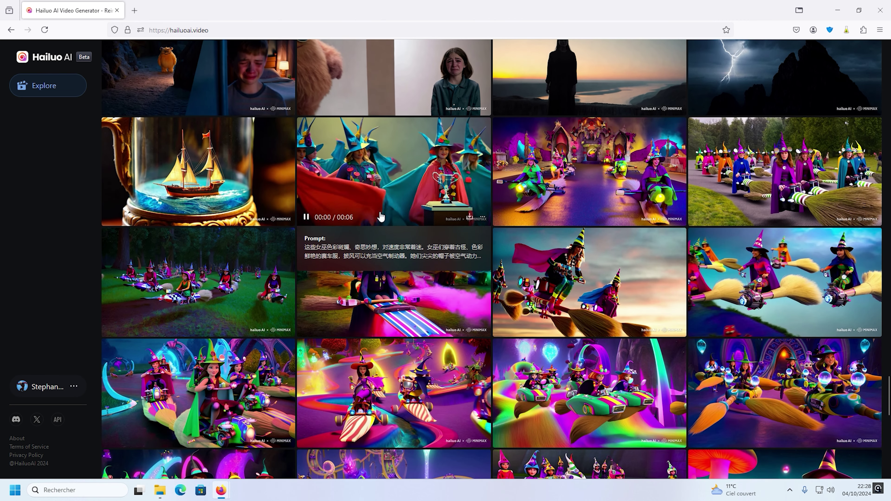
{"action": "scroll", "coordinate": [197, 129], "scroll_direction": "up", "scroll_amount": 3}
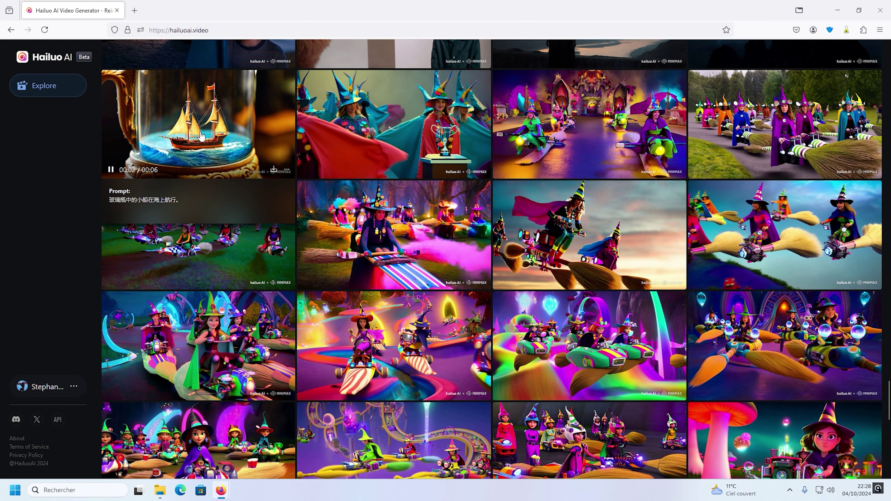
{"action": "scroll", "coordinate": [201, 137], "scroll_direction": "down", "scroll_amount": 9}
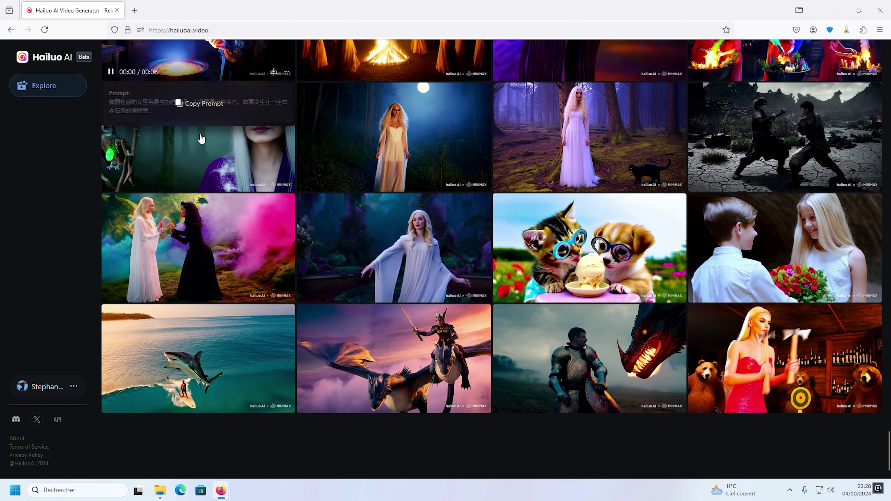
{"action": "scroll", "coordinate": [201, 139], "scroll_direction": "down", "scroll_amount": 3}
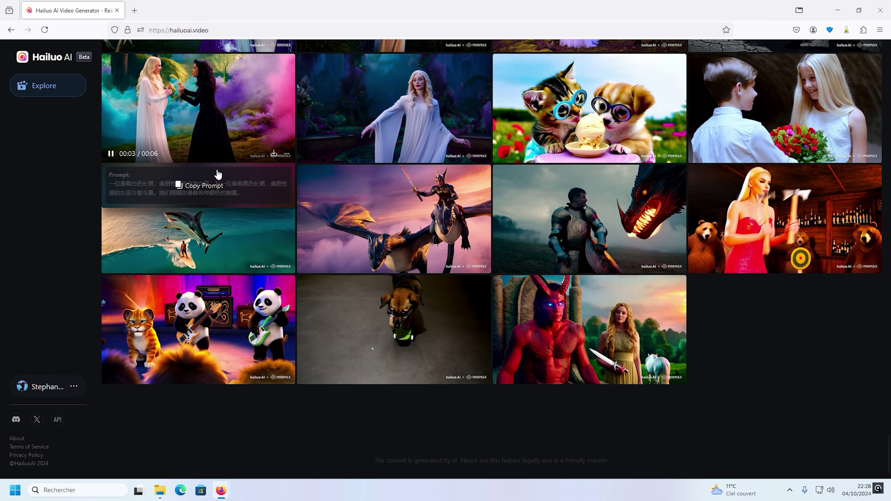
Open the newest own video, the Tokyo mecha battle with laser sword, copy its prompt and close the video.
{"action": "scroll", "coordinate": [218, 174], "scroll_direction": "up", "scroll_amount": 15}
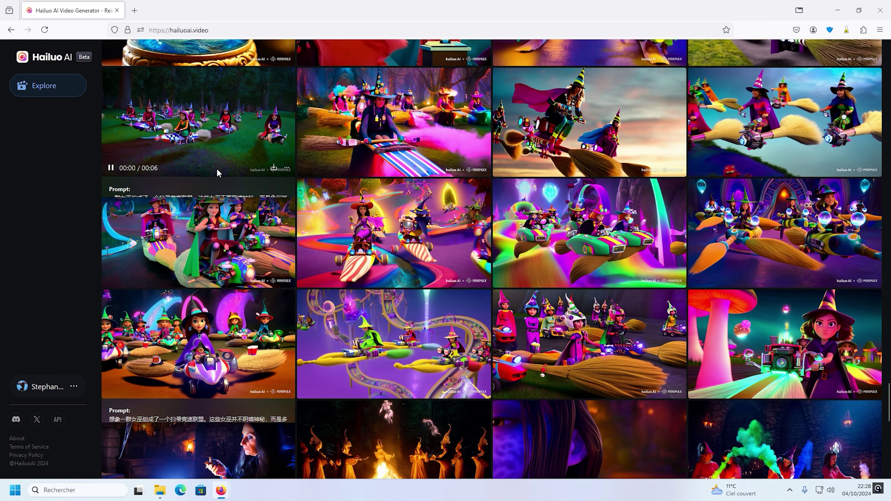
{"action": "scroll", "coordinate": [218, 174], "scroll_direction": "up", "scroll_amount": 20}
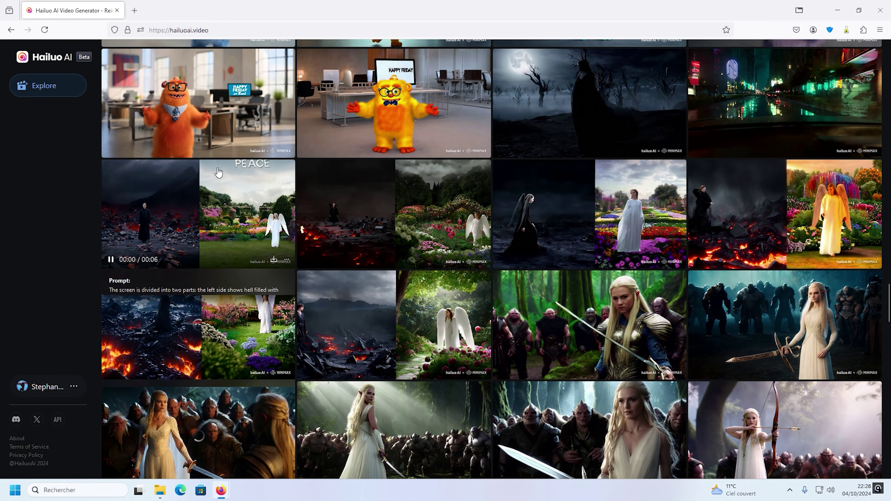
{"action": "scroll", "coordinate": [218, 173], "scroll_direction": "up", "scroll_amount": 20}
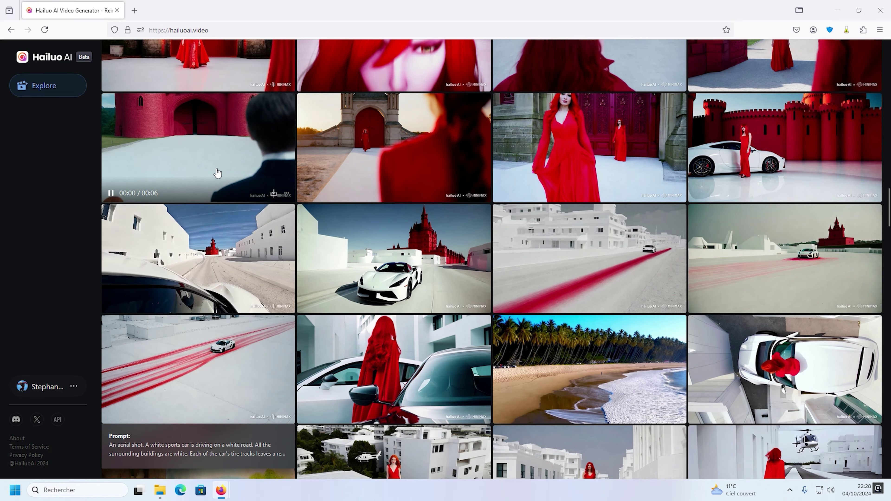
{"action": "scroll", "coordinate": [218, 172], "scroll_direction": "up", "scroll_amount": 20}
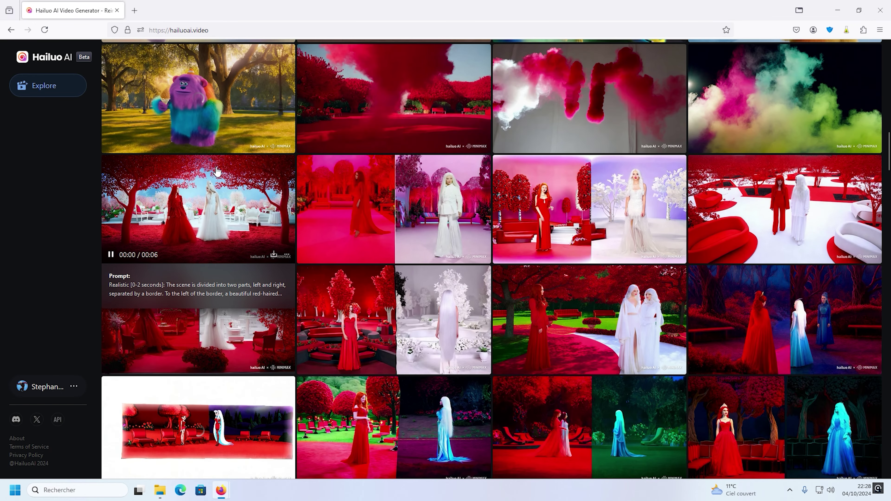
{"action": "scroll", "coordinate": [217, 172], "scroll_direction": "up", "scroll_amount": 20}
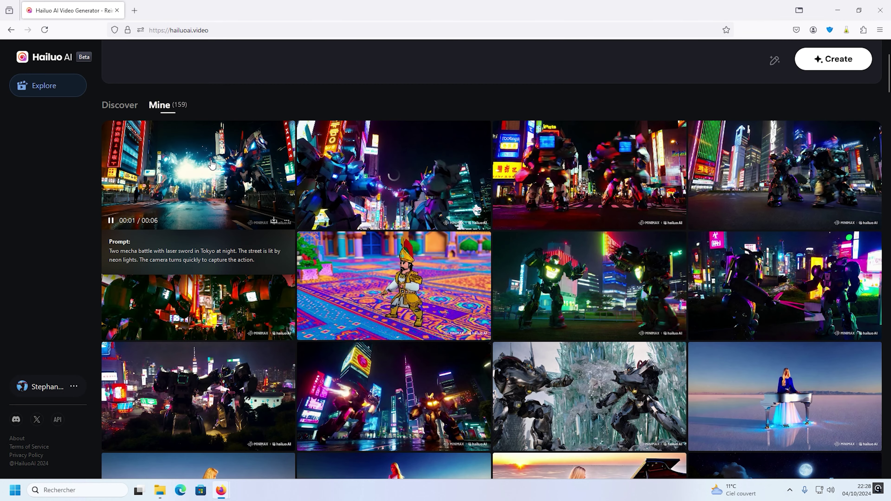
{"action": "left_click", "coordinate": [212, 164]}
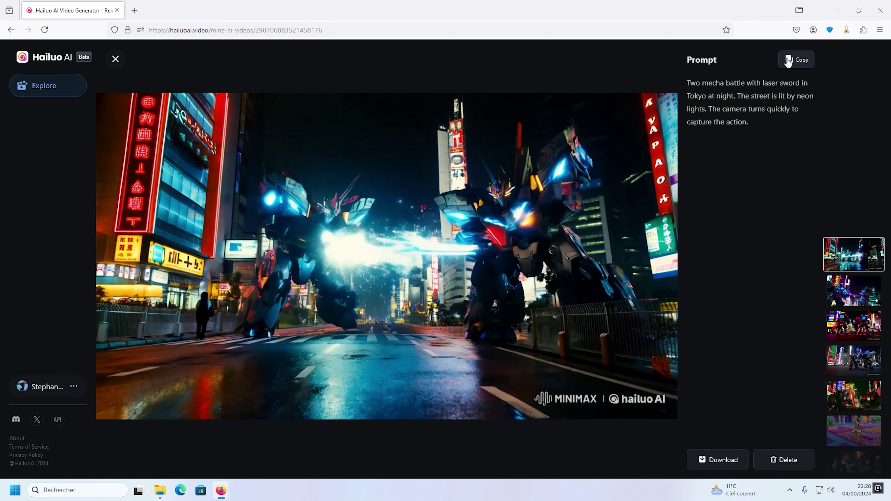
{"action": "left_click", "coordinate": [791, 62]}
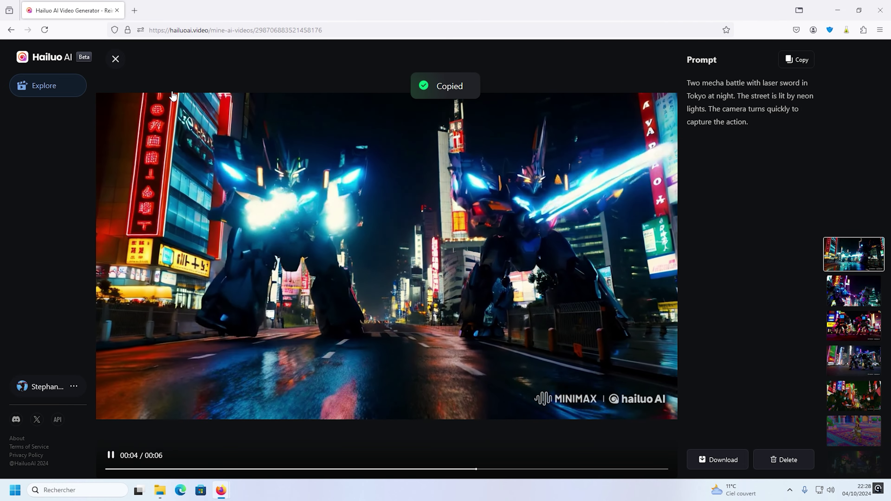
{"action": "left_click", "coordinate": [115, 59]}
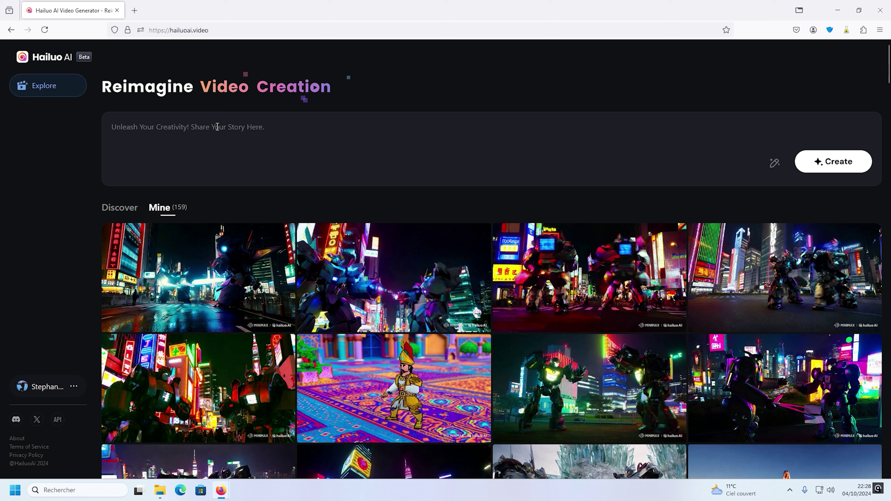
Generate a new video from the copied prompt, pasted with "mecha" replaced by "dogs".
{"action": "key", "text": "ctrl+v"}
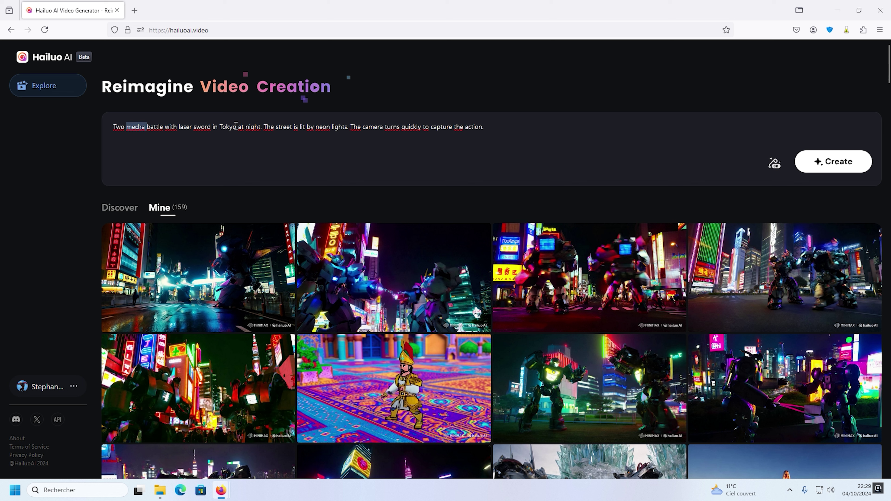
{"action": "key", "text": "BackSpace"}
{"action": "type", "text": "dog"}
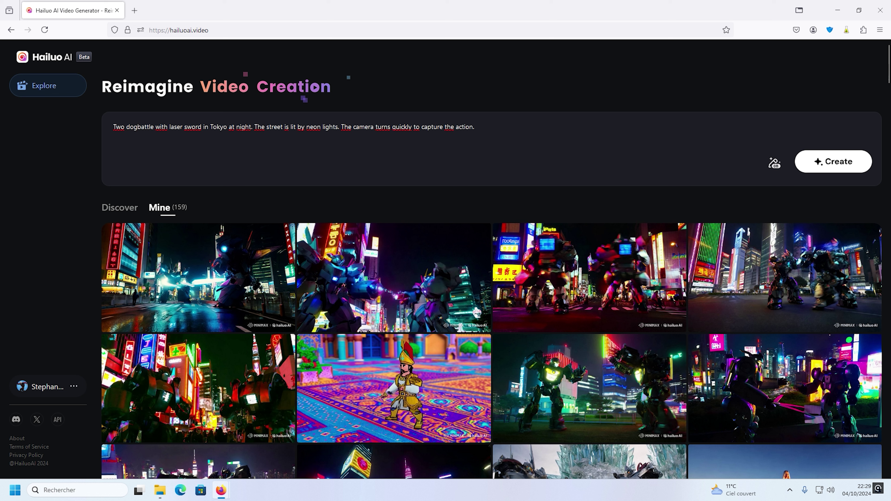
{"action": "type", "text": "s"}
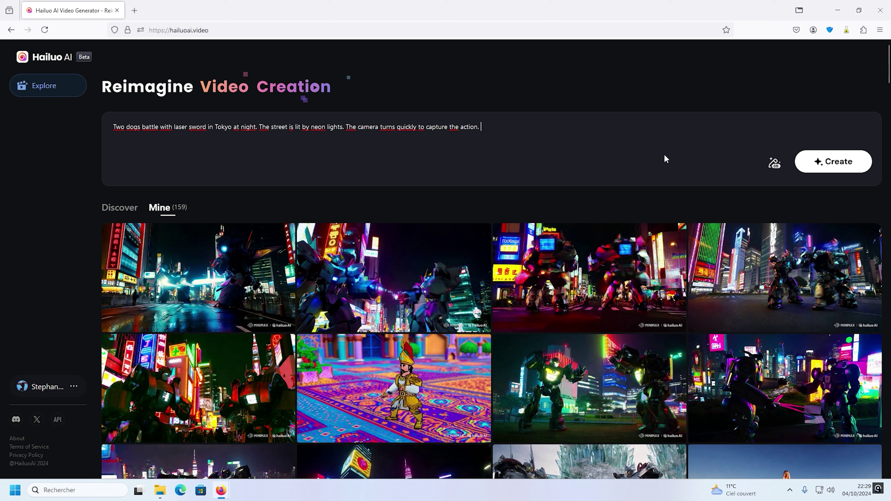
{"action": "left_click", "coordinate": [835, 165]}
{"action": "mouse_move", "coordinate": [766, 168]}
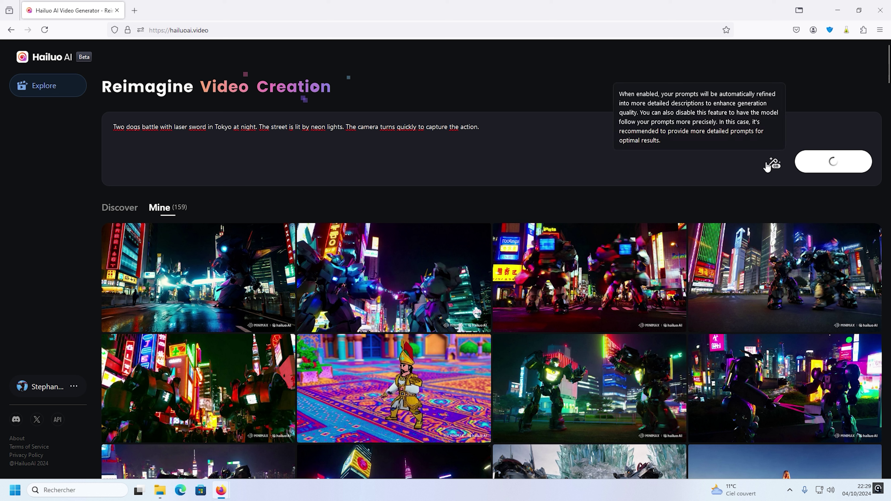